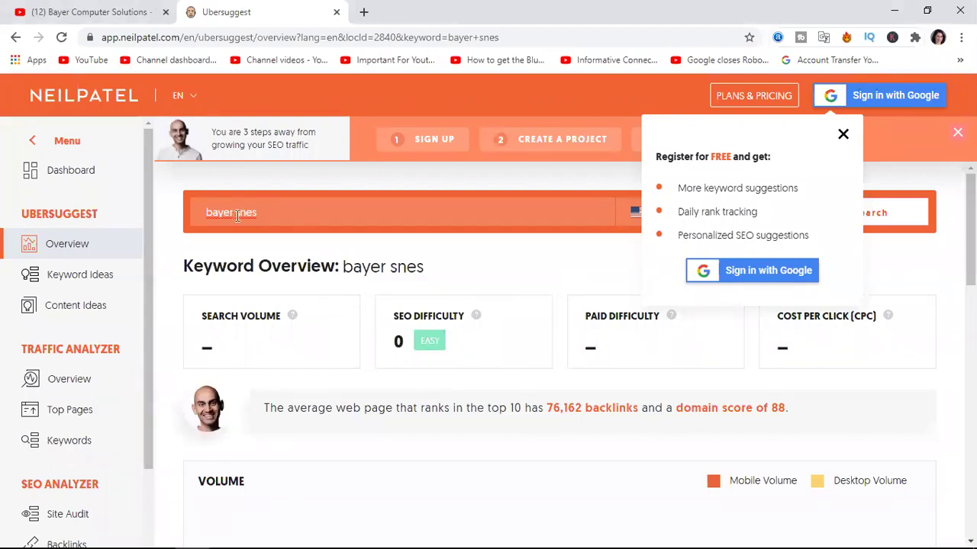
# Reduce the keyword to "snes", dismiss the free registration pop-up and run the search for English / United States.
pyautogui.hotkey('ctrl', 'shift', 'Left')
pyautogui.hotkey('ctrl', 'shift', 'Left')
pyautogui.hotkey('ctrl', 'Right')
pyautogui.hotkey('ctrl', 'shift', 'Left')
pyautogui.press('BackSpace')
pyautogui.click(843, 133)
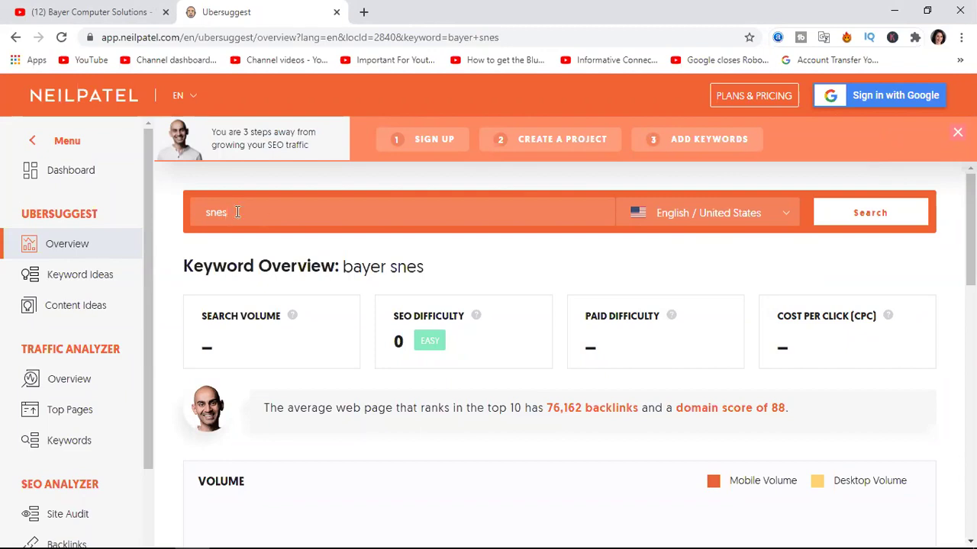
pyautogui.click(851, 226)
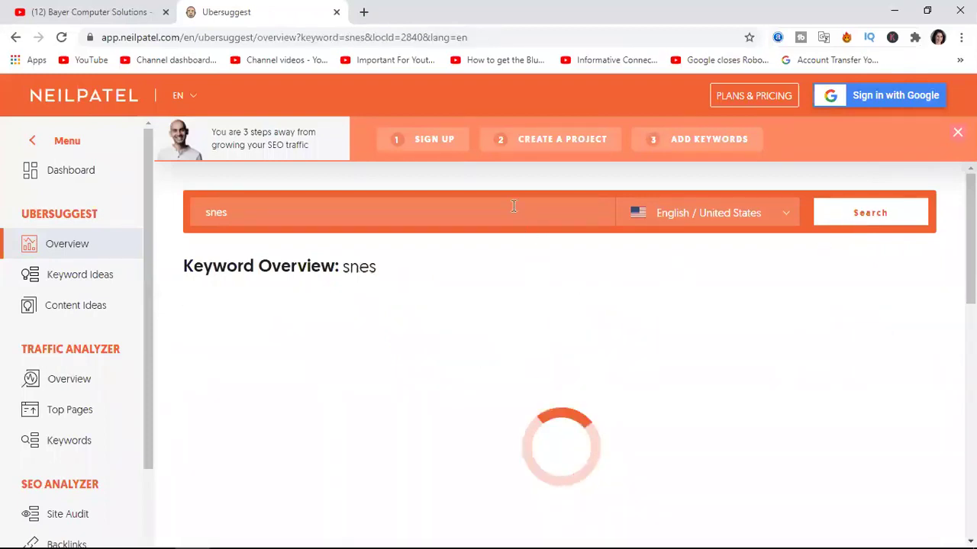
# Examine the snes keyword overview, including its volume chart, keyword ideas and content ideas.
pyautogui.click(286, 215)
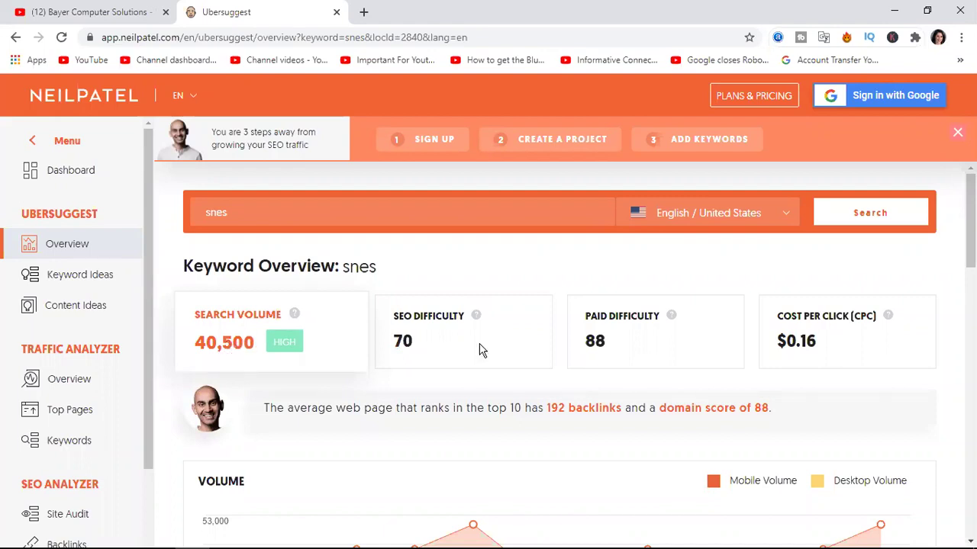
pyautogui.scroll(-4, 483, 349)
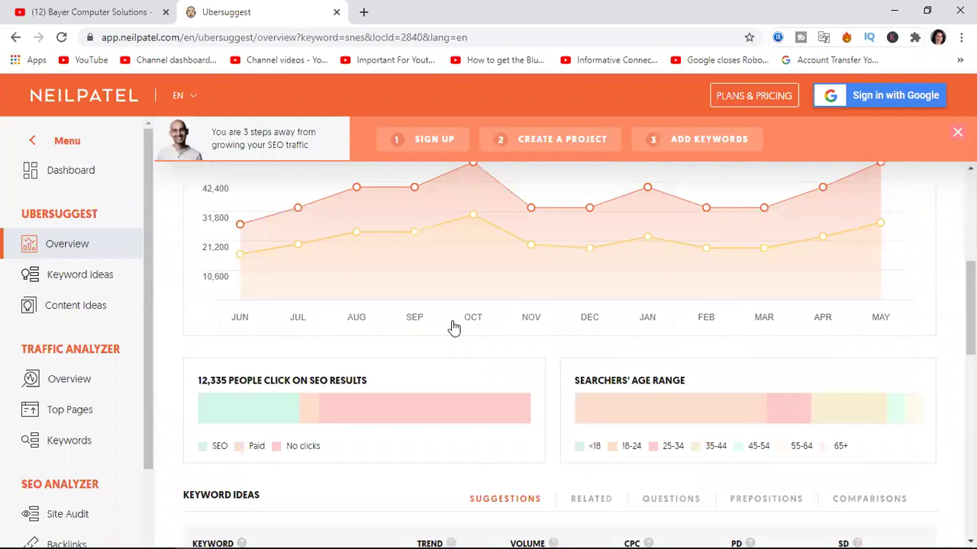
pyautogui.scroll(-5, 317, 282)
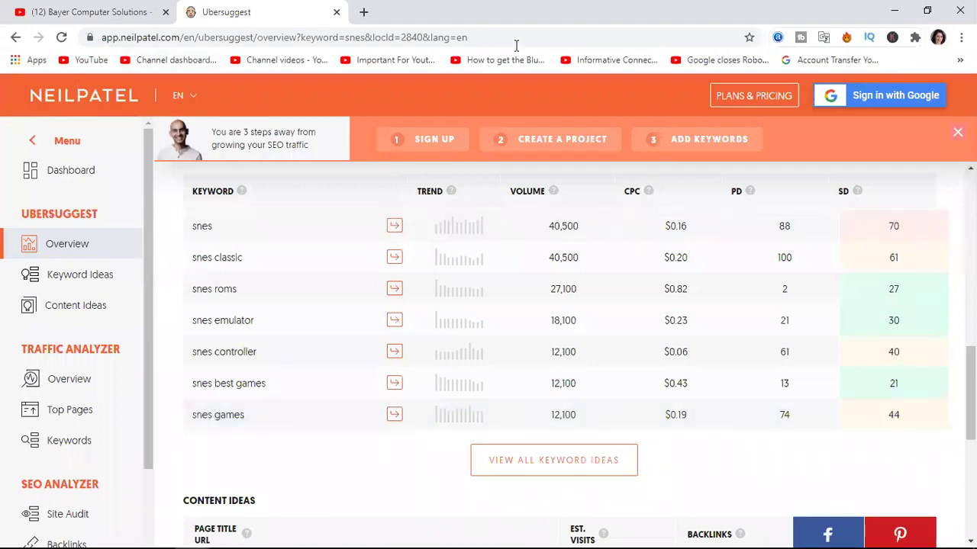
pyautogui.scroll(-5, 400, 243)
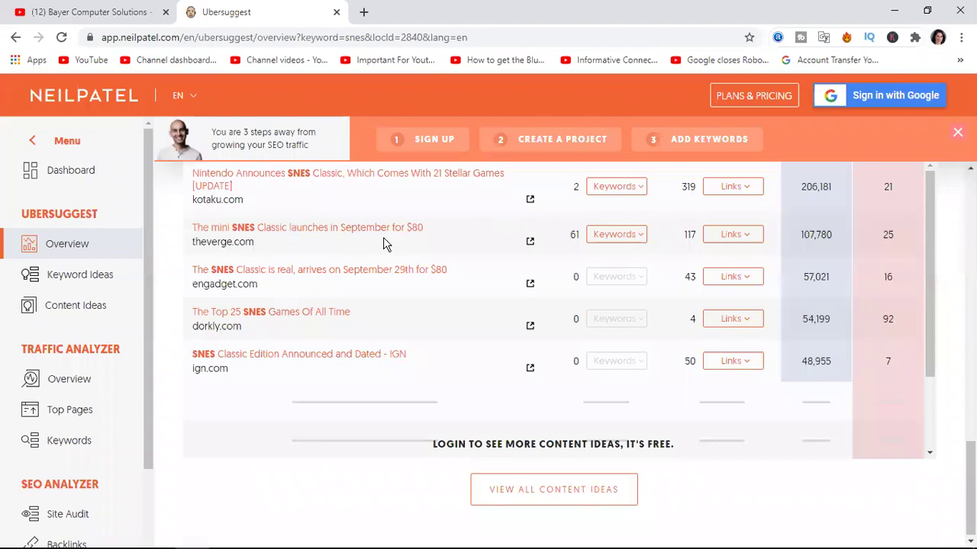
pyautogui.scroll(2, 328, 316)
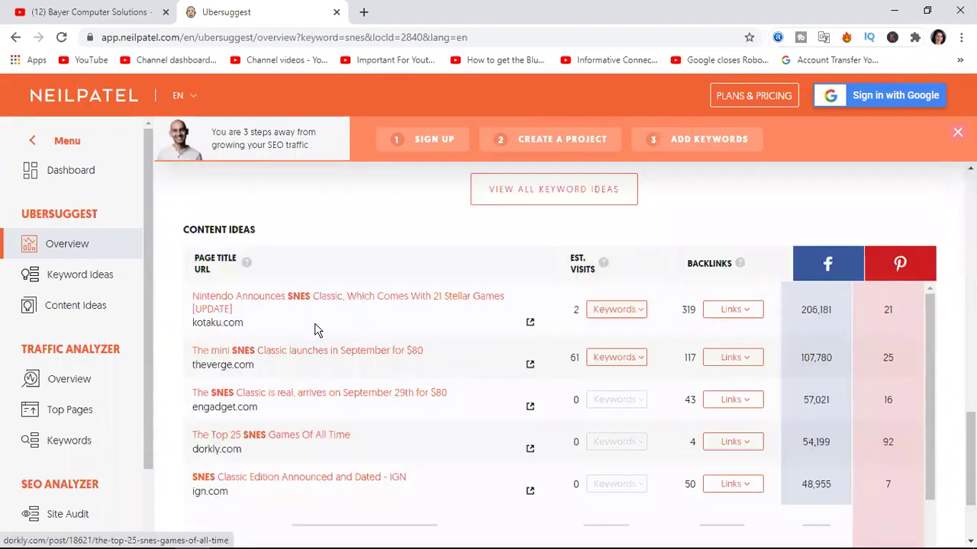
pyautogui.scroll(1, 316, 327)
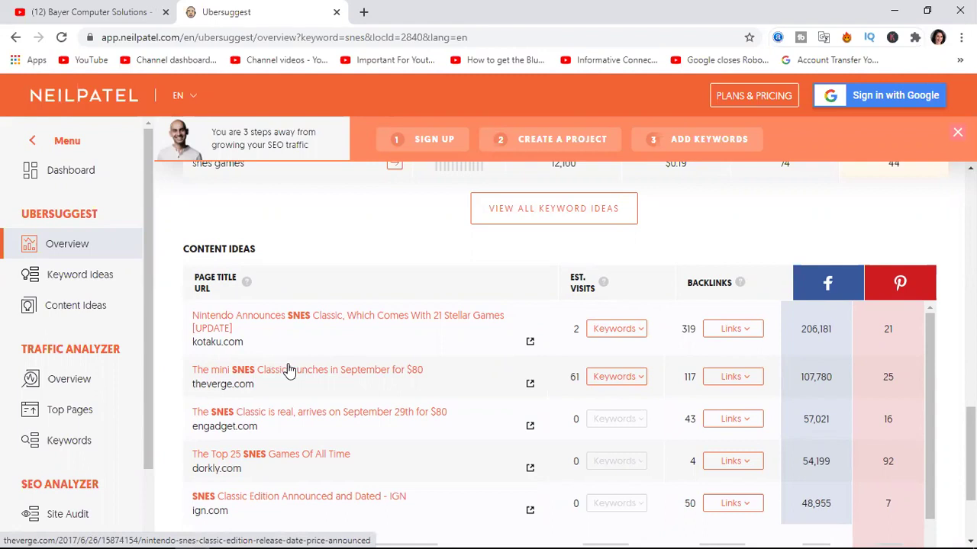
pyautogui.scroll(-2, 391, 341)
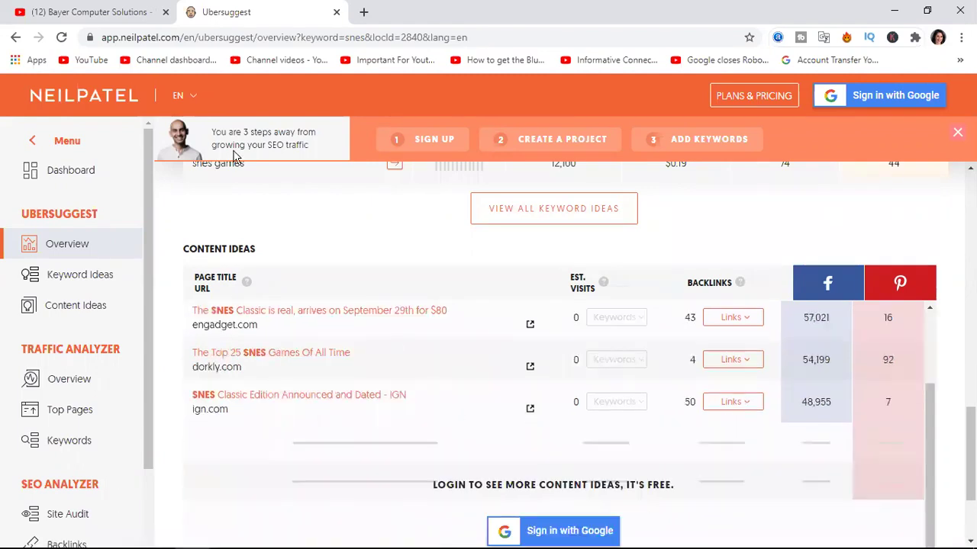
pyautogui.scroll(4, 290, 243)
pyautogui.scroll(10, 289, 243)
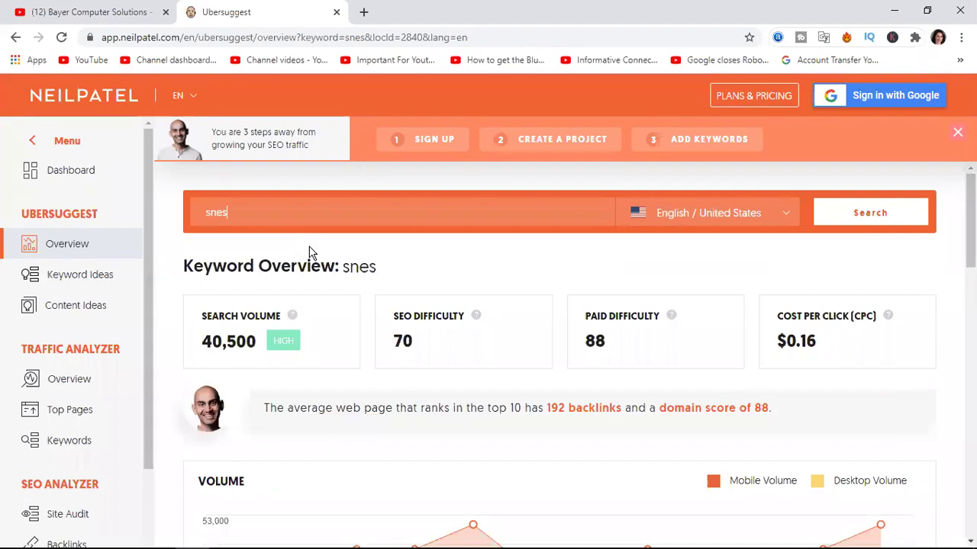
# Clear the snes keyword from the keyword search field.
pyautogui.press('BackSpace')
pyautogui.press('BackSpace')
pyautogui.press('BackSpace')
pyautogui.press('BackSpace')
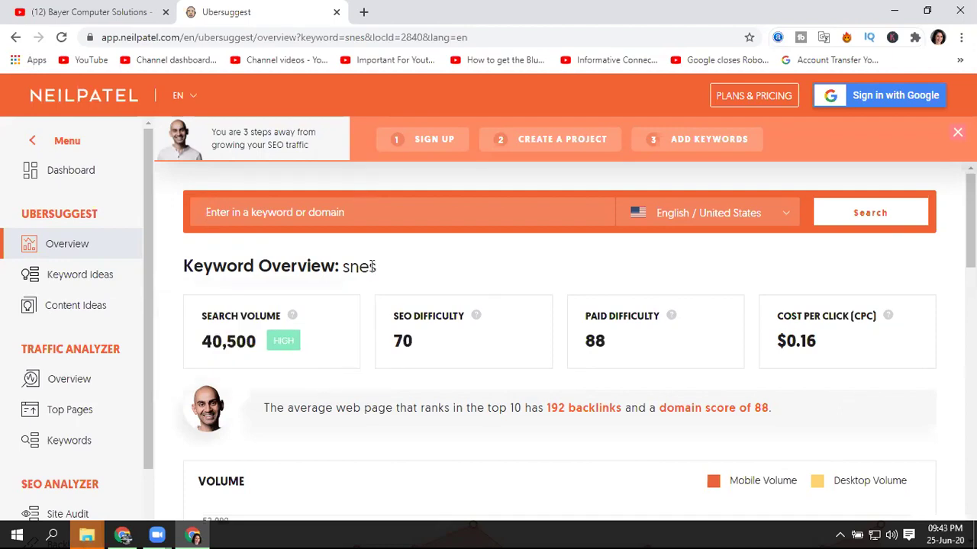
# Switch to the YouTube channel's About page and highlight the word SNES in the channel description.
pyautogui.click(86, 13)
pyautogui.moveTo(344, 260); pyautogui.dragTo(363, 260)
pyautogui.press('Right')
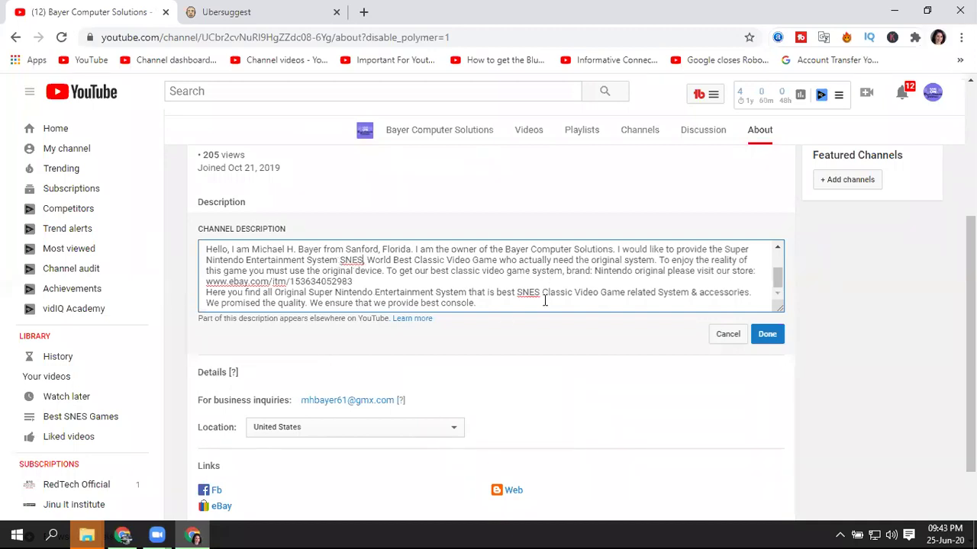
# Highlight the eBay store link in the channel description and check the channel's Links section.
pyautogui.moveTo(357, 281); pyautogui.dragTo(202, 281)
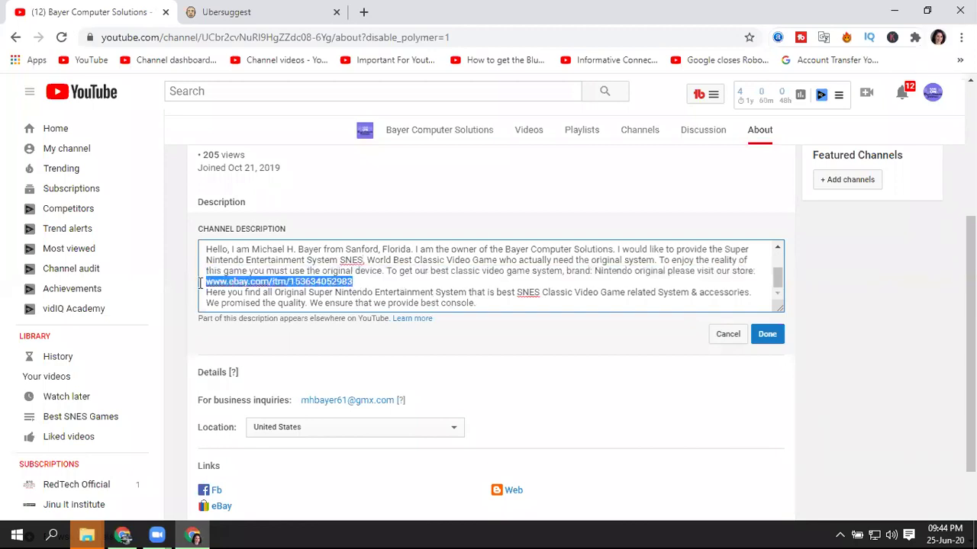
pyautogui.click(382, 284)
pyautogui.moveTo(358, 281); pyautogui.dragTo(200, 279)
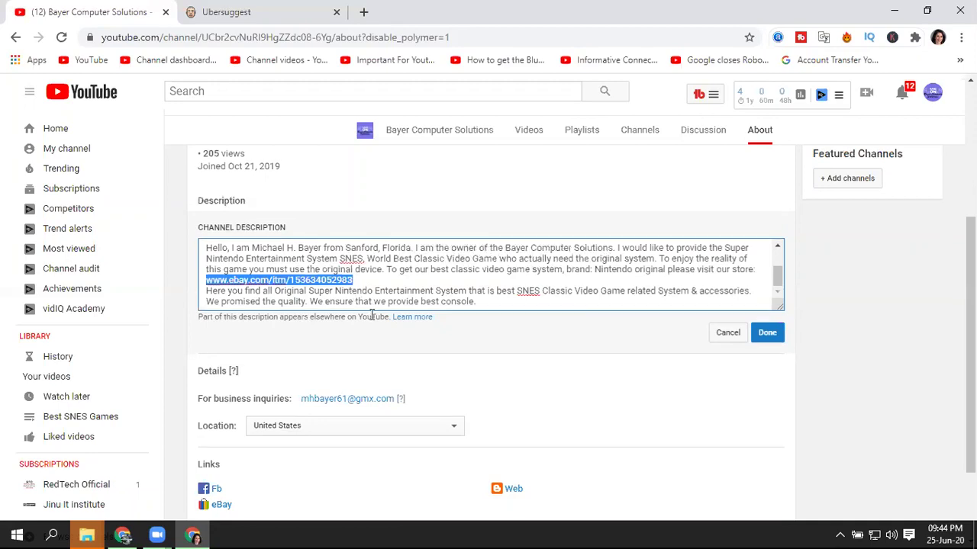
pyautogui.scroll(-3, 229, 389)
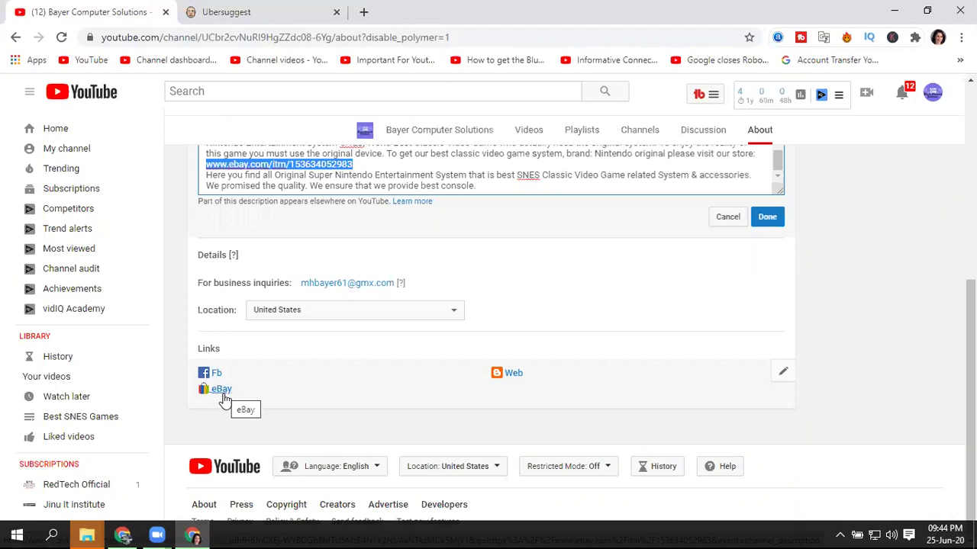
# Open a blank tab, close all tabs of this browser window and minimize the File Explorer window.
pyautogui.click(364, 11)
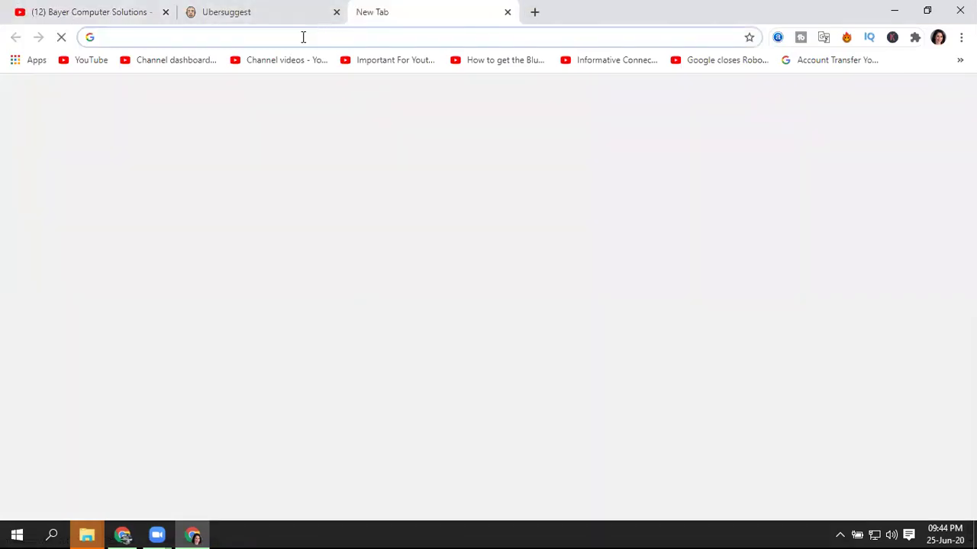
pyautogui.click(303, 37)
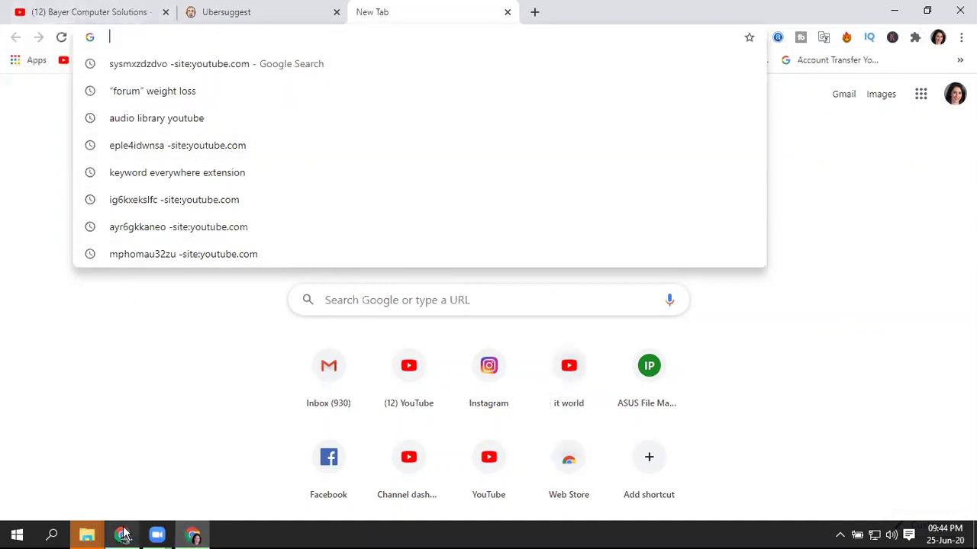
pyautogui.click(335, 12)
pyautogui.click(335, 12)
pyautogui.click(166, 12)
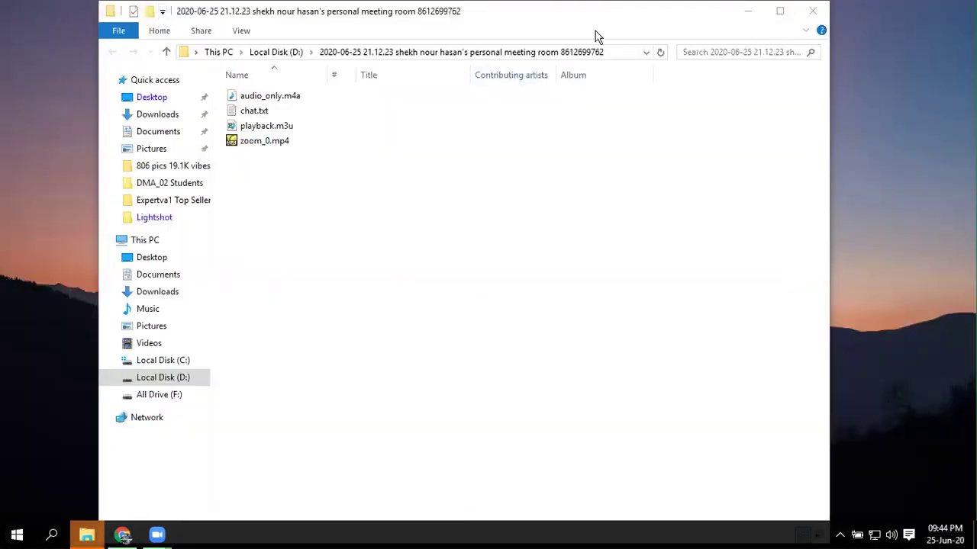
pyautogui.click(748, 11)
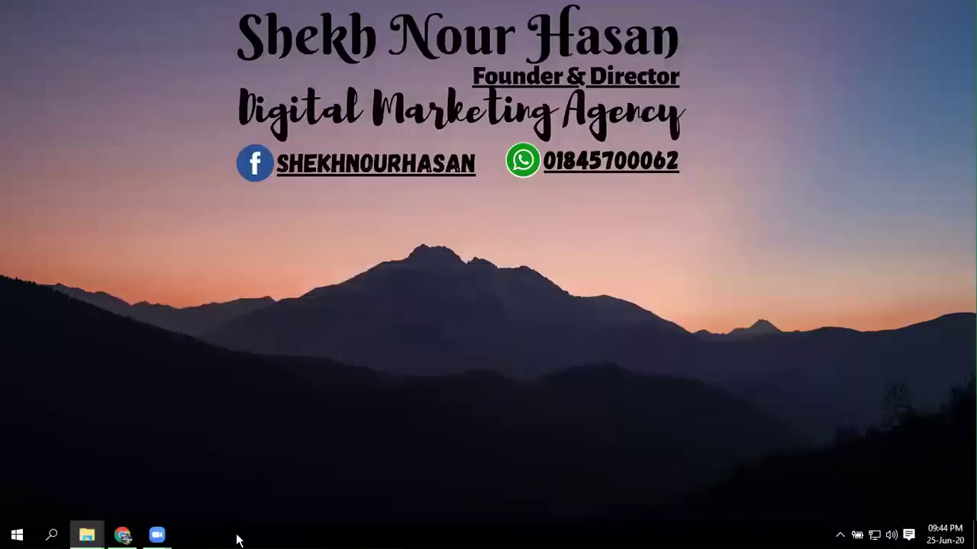
# Switch to the other Chrome window's Class Notes DMA document and highlight the second SEO type, off-page optimization.
pyautogui.click(126, 534)
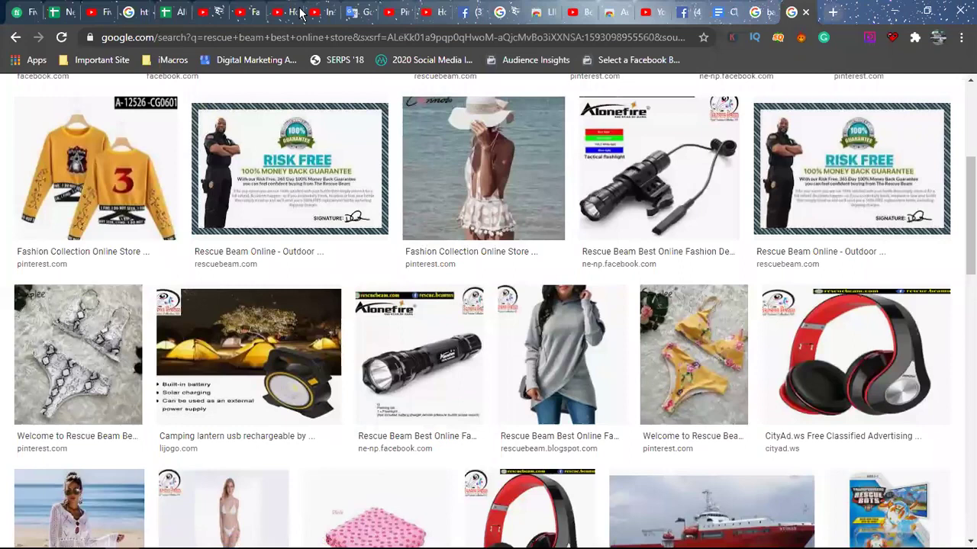
pyautogui.click(721, 15)
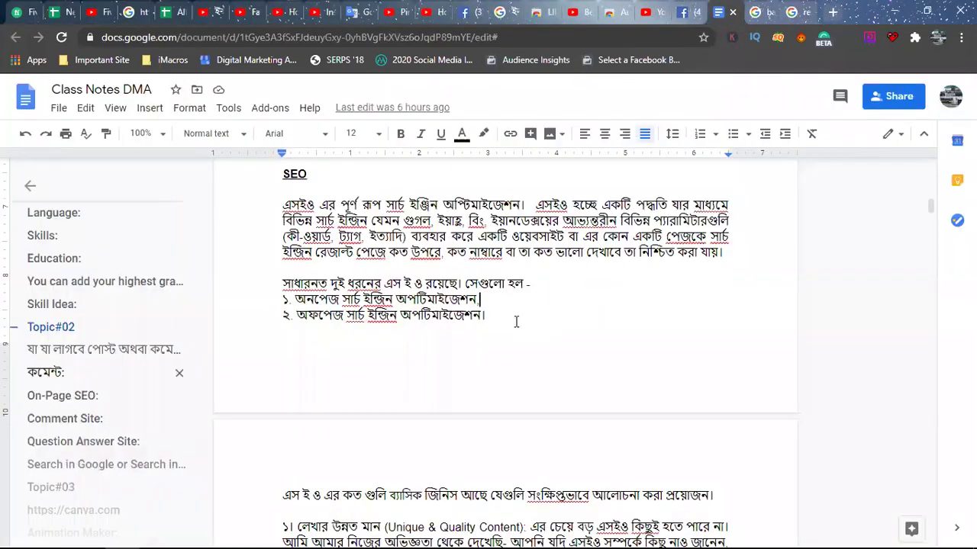
pyautogui.moveTo(485, 315); pyautogui.dragTo(296, 315)
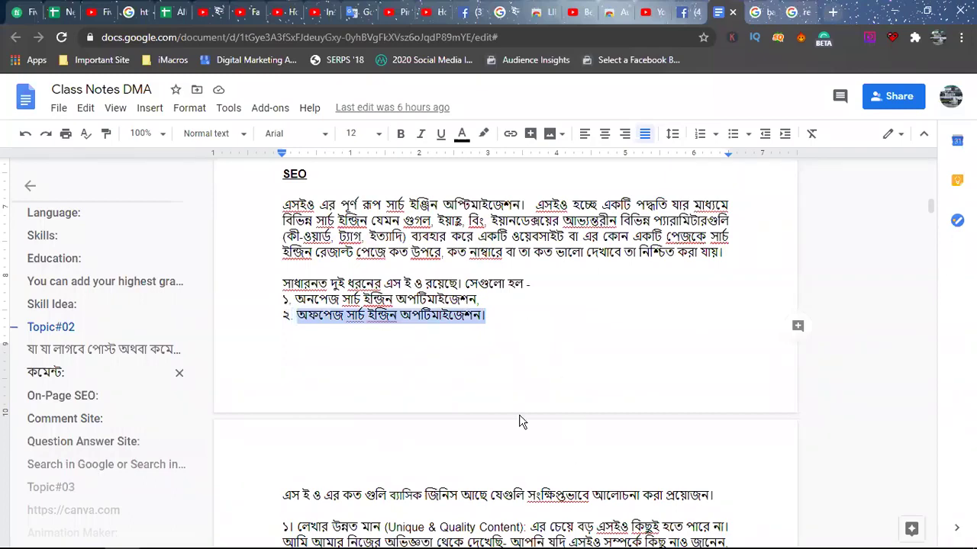
# Read the basic SEO factors on the following page and select the whole first point, Unique & Quality Content.
pyautogui.scroll(-1, 554, 434)
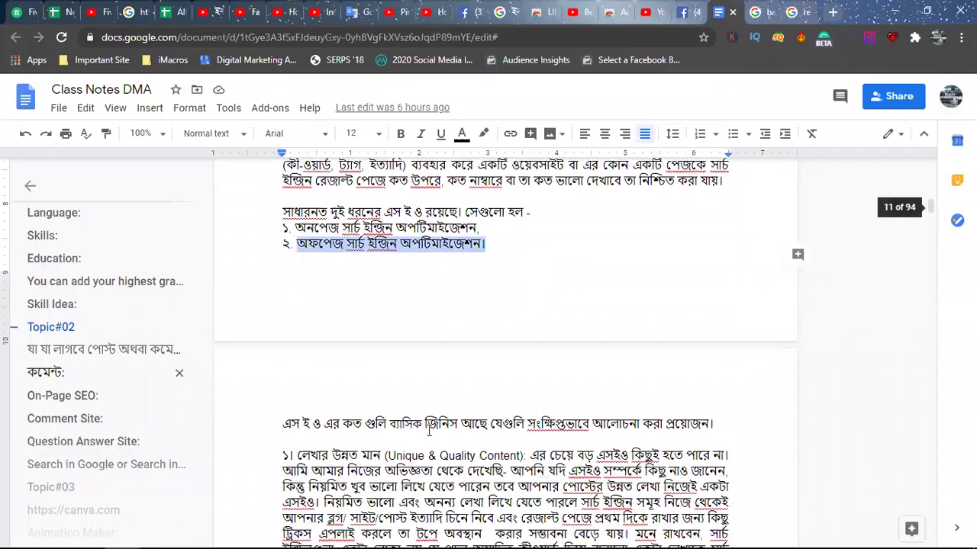
pyautogui.scroll(-2, 493, 433)
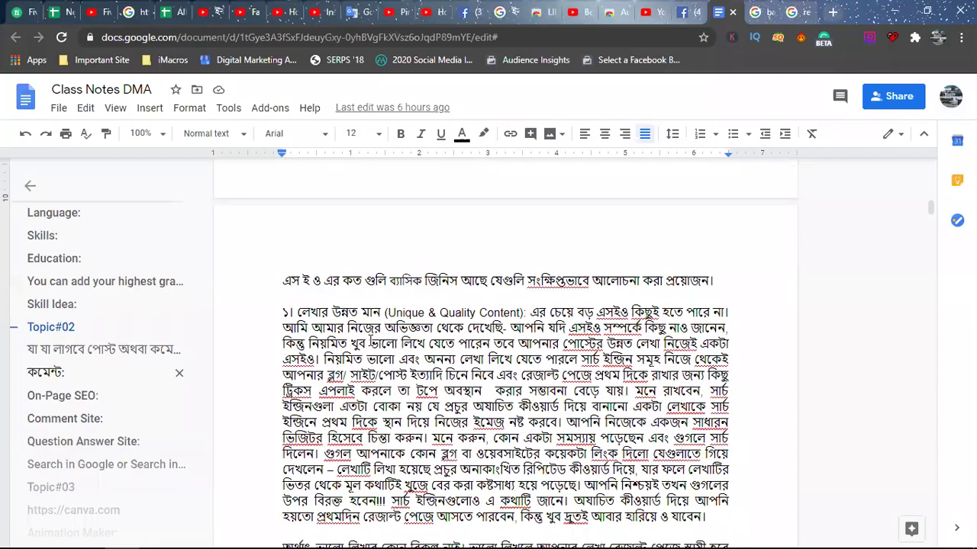
pyautogui.moveTo(284, 327); pyautogui.dragTo(712, 520)
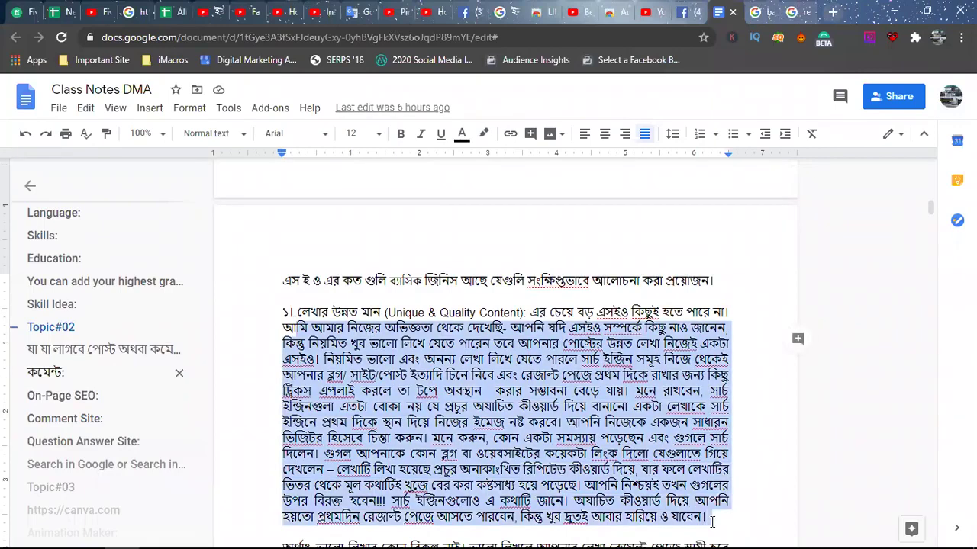
pyautogui.click(294, 312)
pyautogui.moveTo(294, 312); pyautogui.dragTo(717, 519)
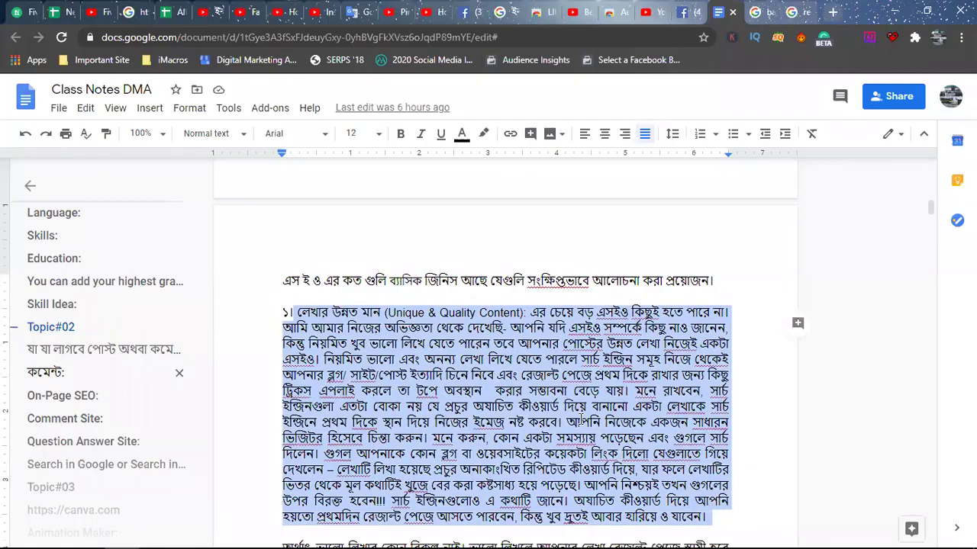
pyautogui.scroll(-1, 717, 519)
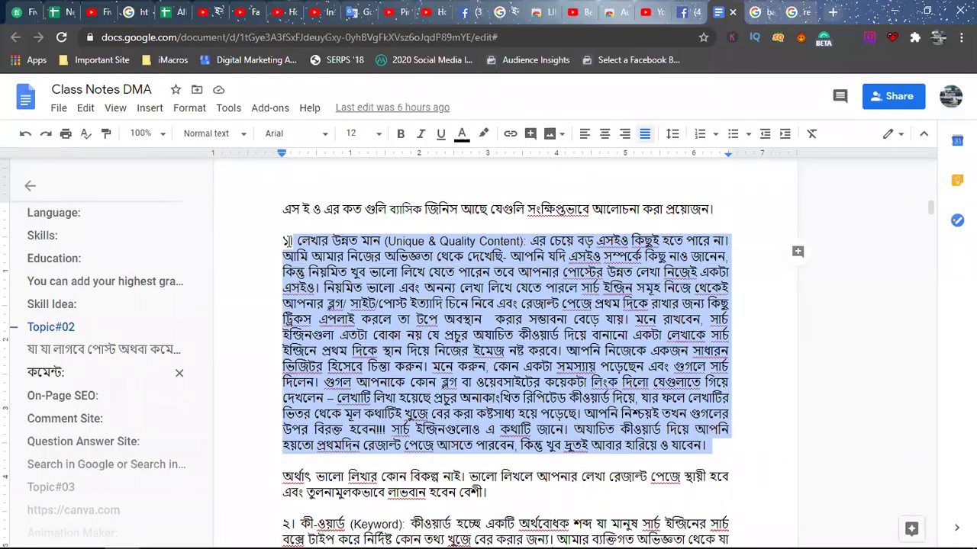
pyautogui.click(293, 241)
pyautogui.moveTo(708, 445); pyautogui.dragTo(283, 239)
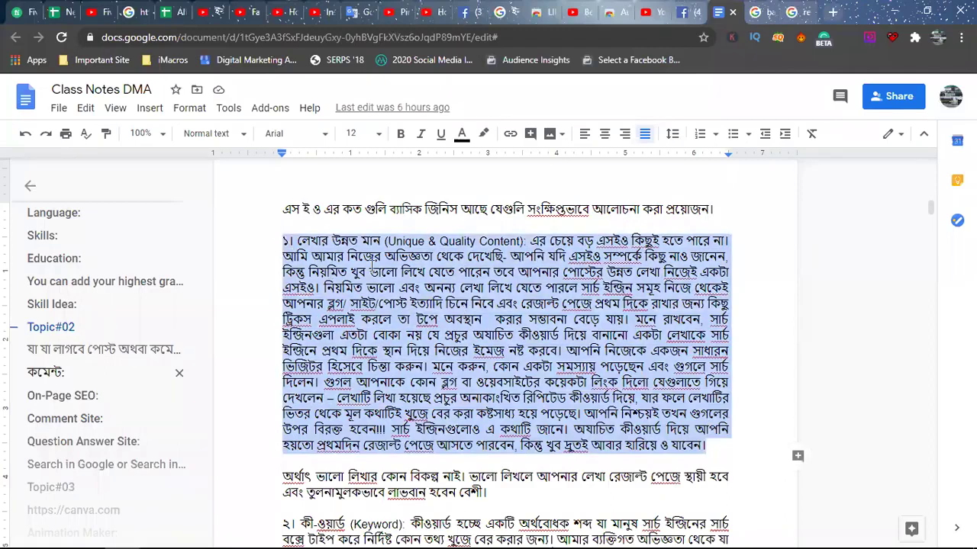